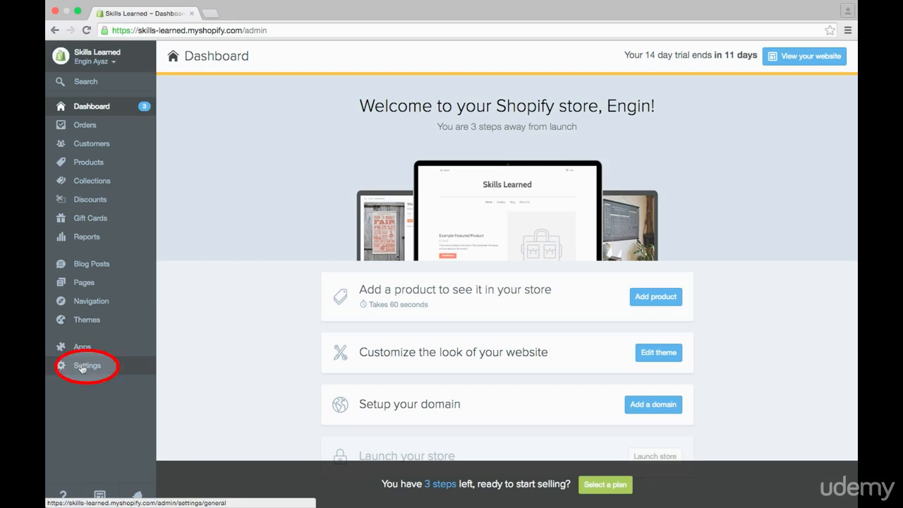
Open the store's payment settings and look over the accepted payment providers.
click(83, 366)
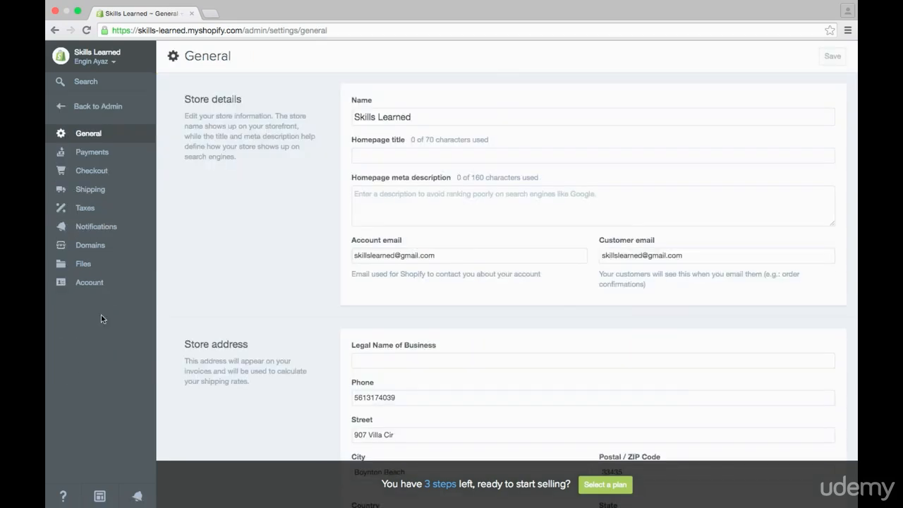
click(92, 153)
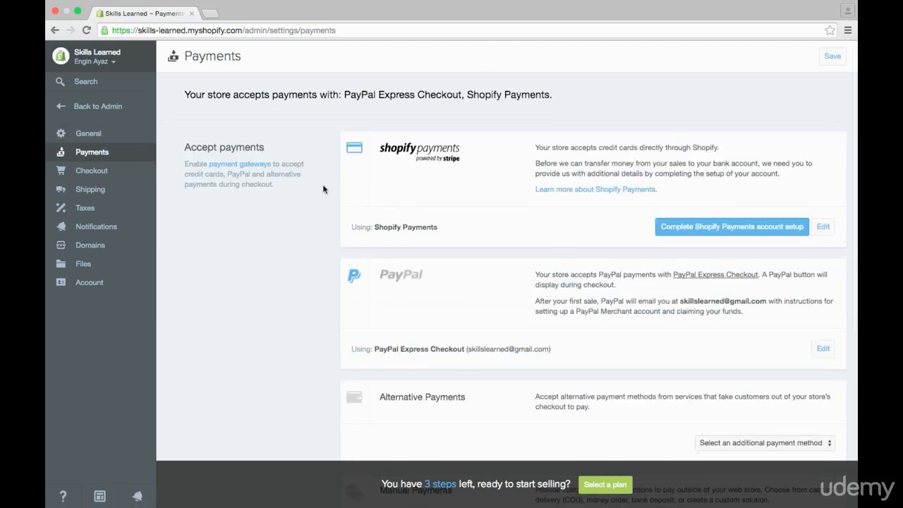
scroll(324, 189, down, 2)
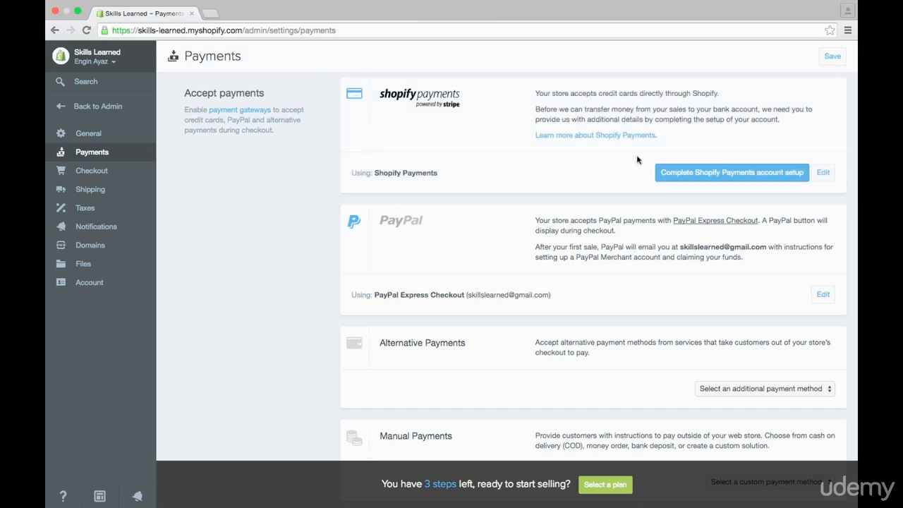
Review the Shopify Payments account setup form from business details to banking information, and return to the payment settings.
click(746, 175)
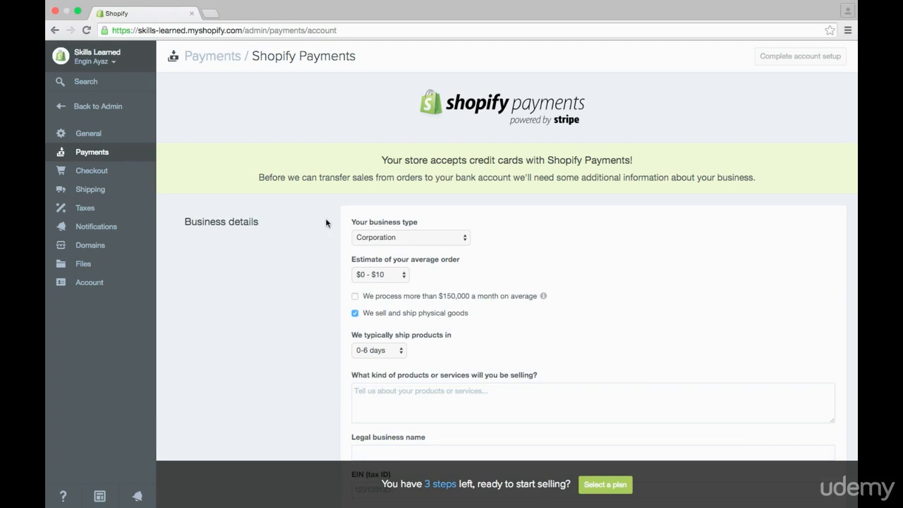
scroll(325, 223, down, 1)
scroll(326, 223, down, 3)
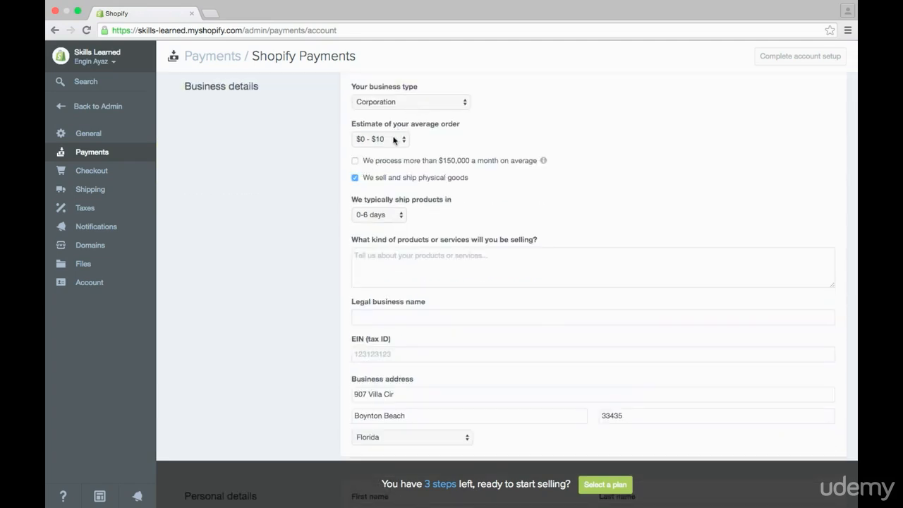
scroll(313, 234, down, 10)
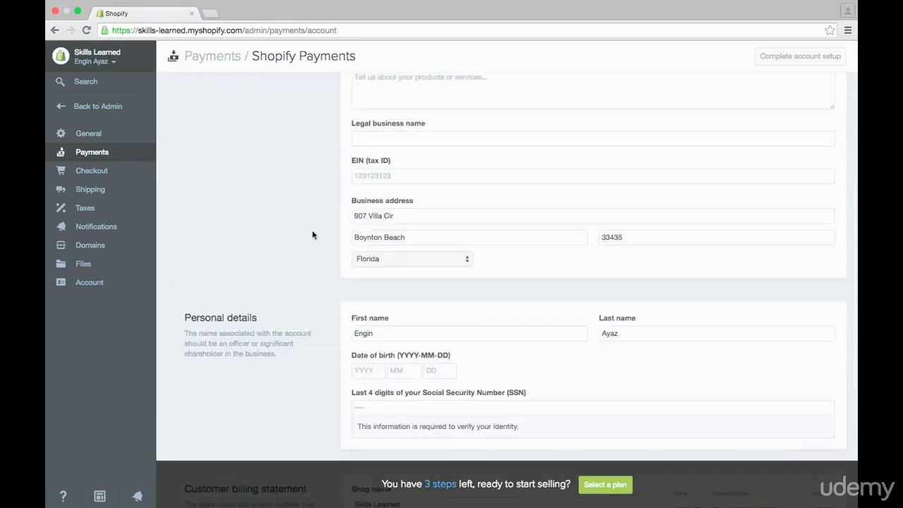
scroll(338, 245, down, 3)
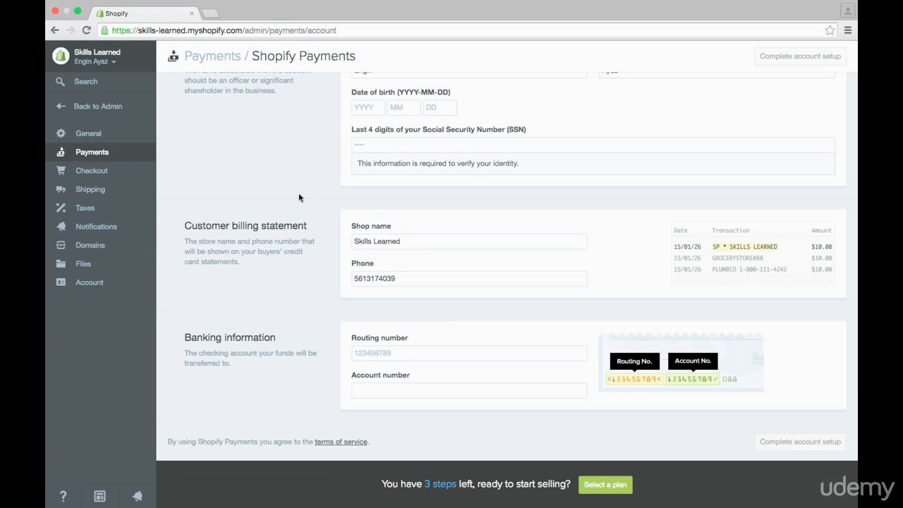
click(98, 153)
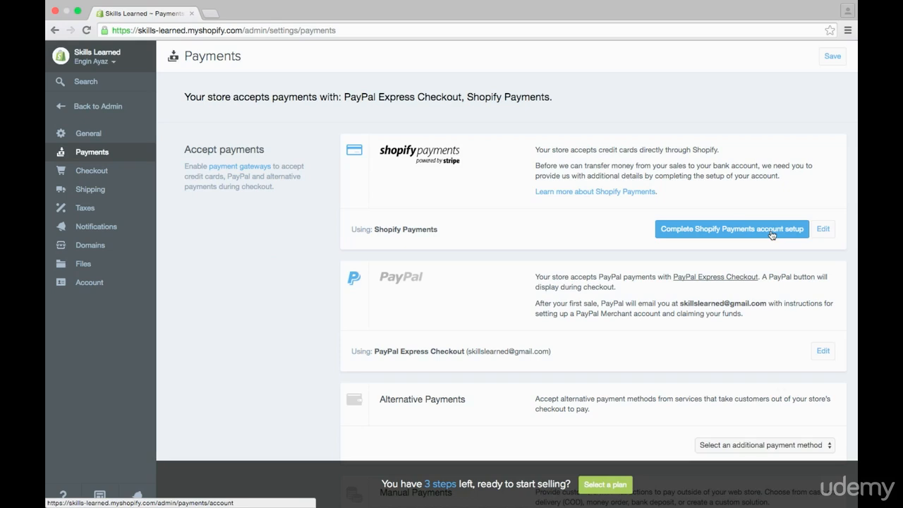
Change the gateway from Shopify Payments by deactivating it without giving a reason.
click(824, 230)
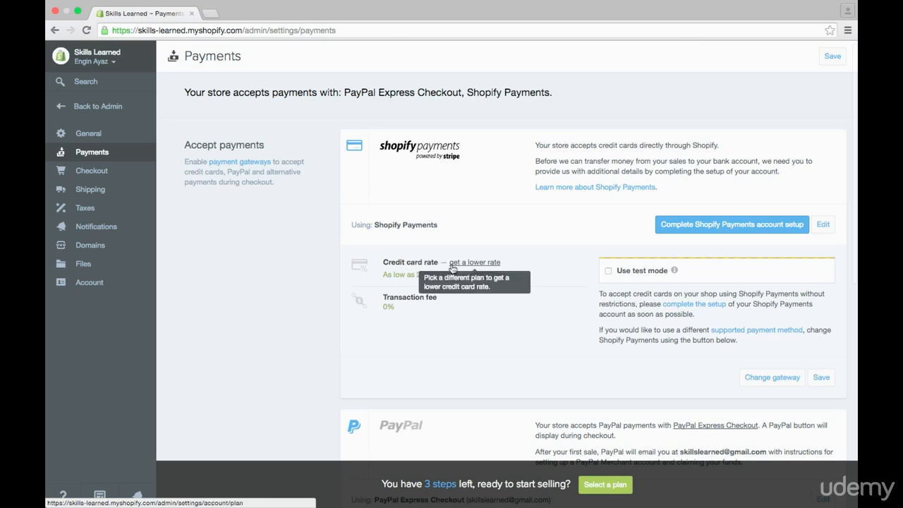
click(775, 379)
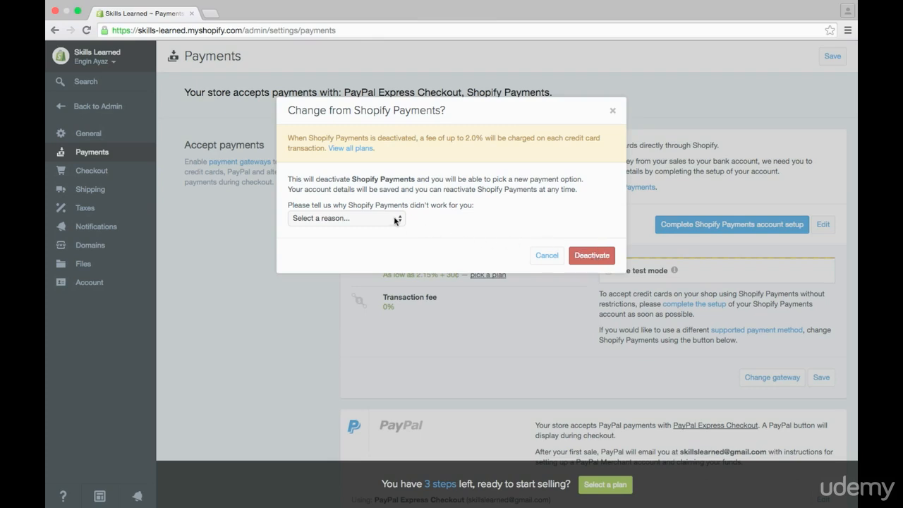
click(597, 257)
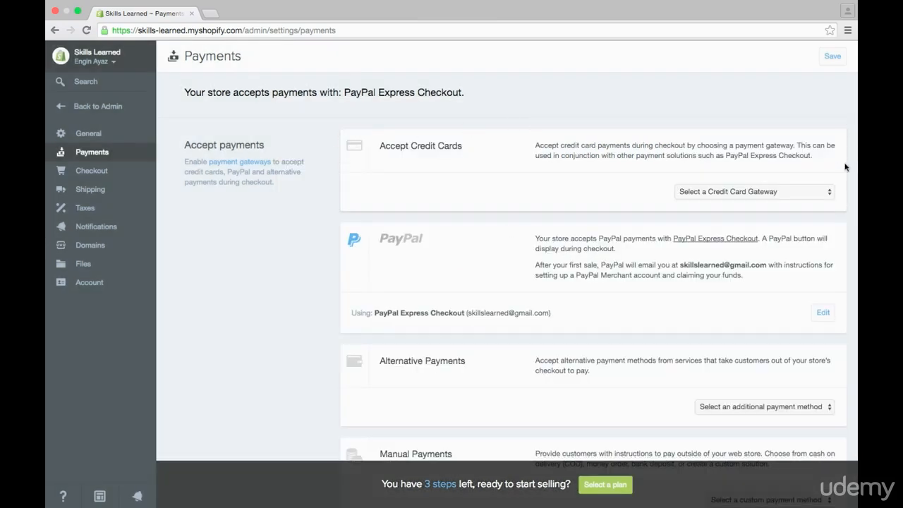
Browse the available credit card gateways and choose Authorize.net.
click(740, 193)
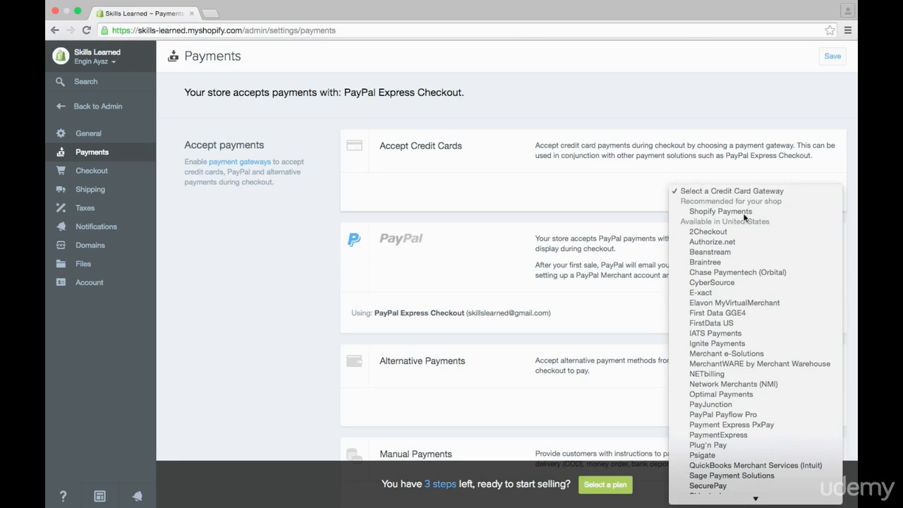
scroll(778, 383, down, 10)
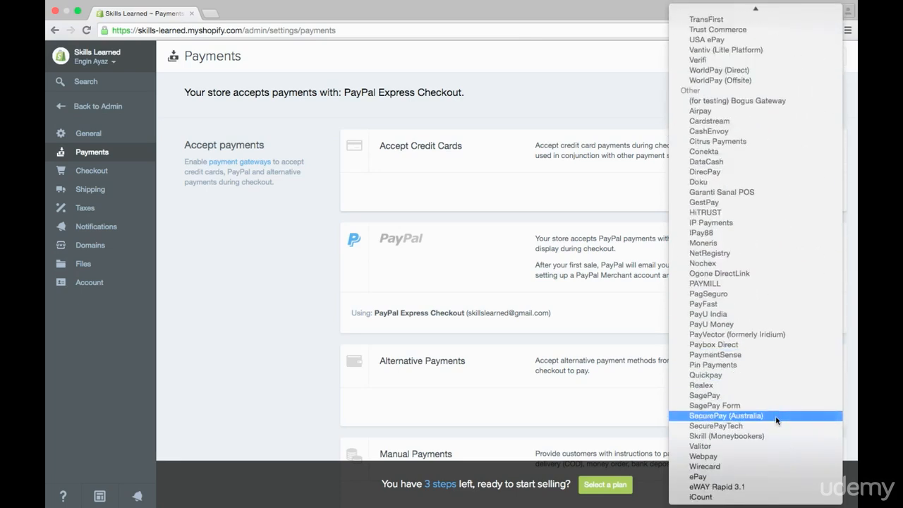
scroll(789, 304, up, 5)
scroll(790, 306, up, 7)
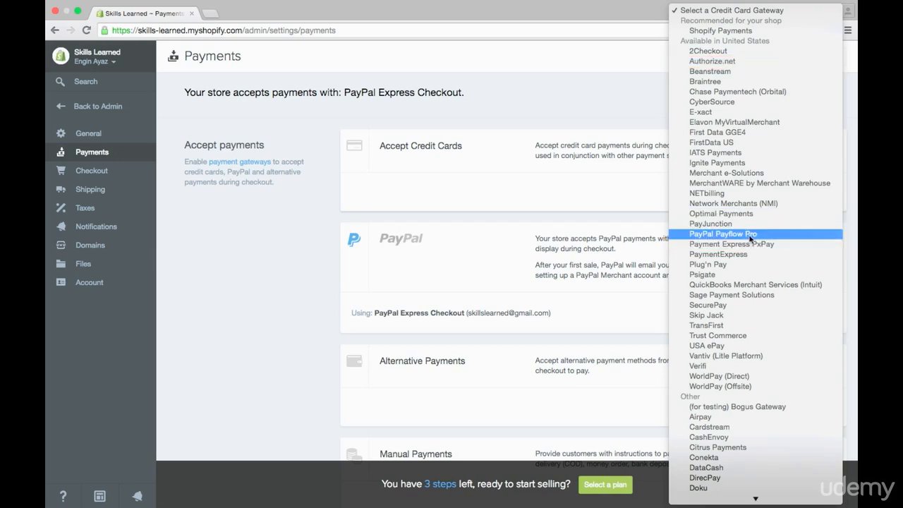
click(772, 63)
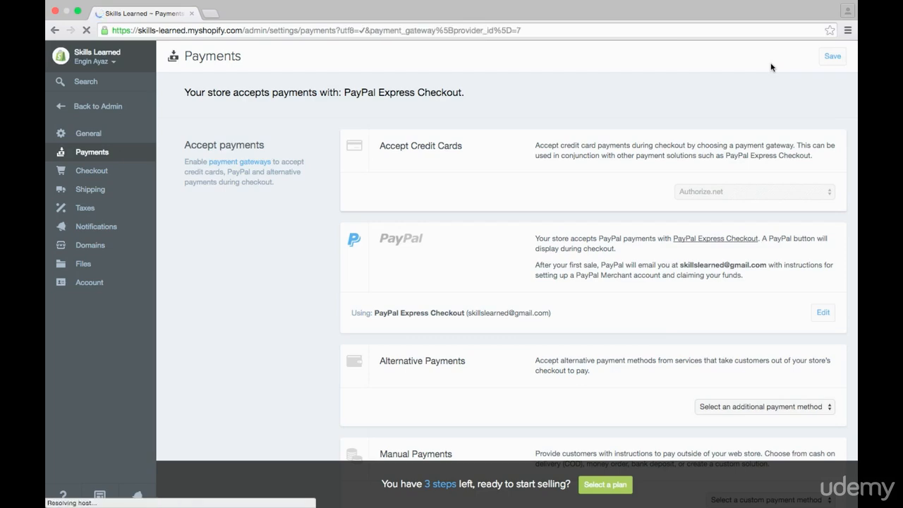
Review Authorize.net's fees, credential fields and accepted cards, and reset the credit card gateway to unselected.
scroll(597, 226, down, 5)
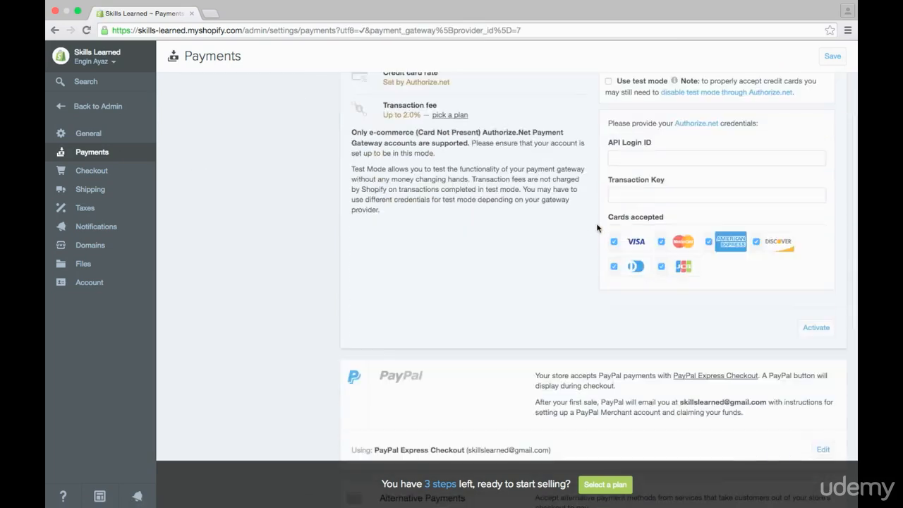
scroll(597, 224, up, 1)
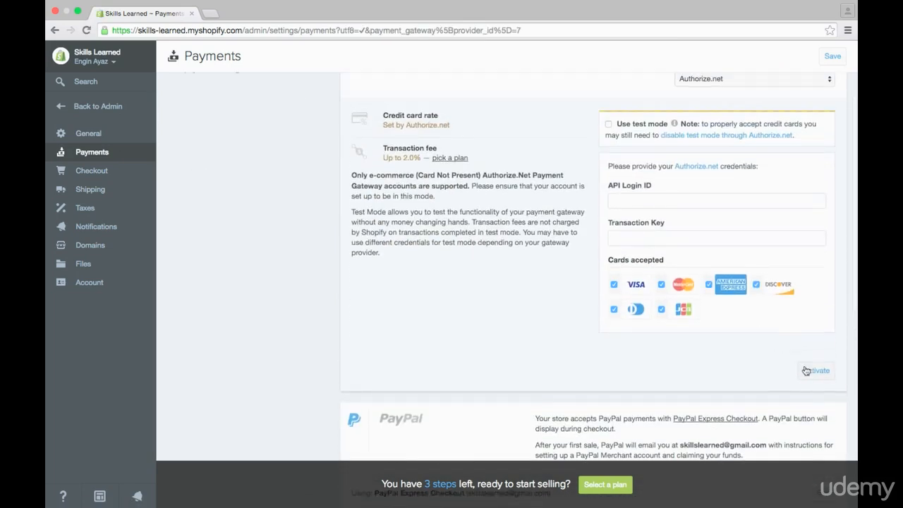
scroll(586, 246, up, 3)
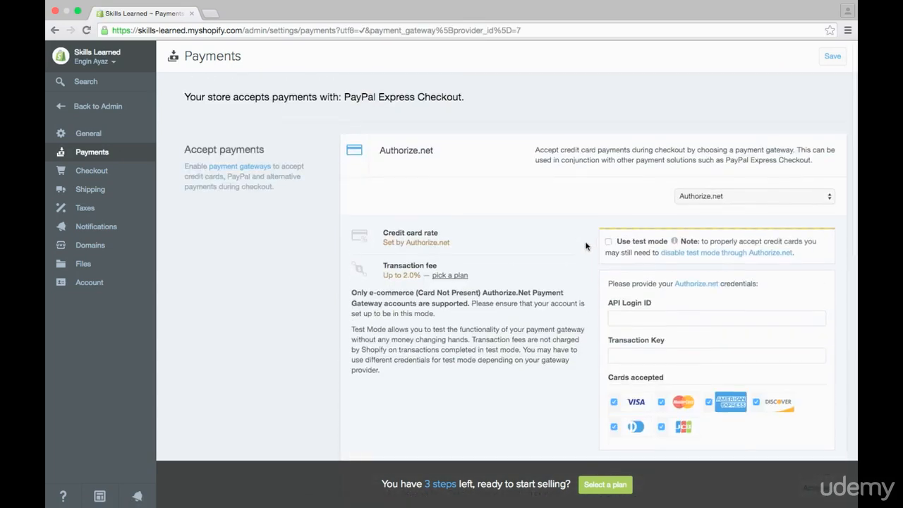
click(800, 201)
click(810, 147)
Deactivate PayPal Express Checkout for the store.
scroll(526, 220, down, 3)
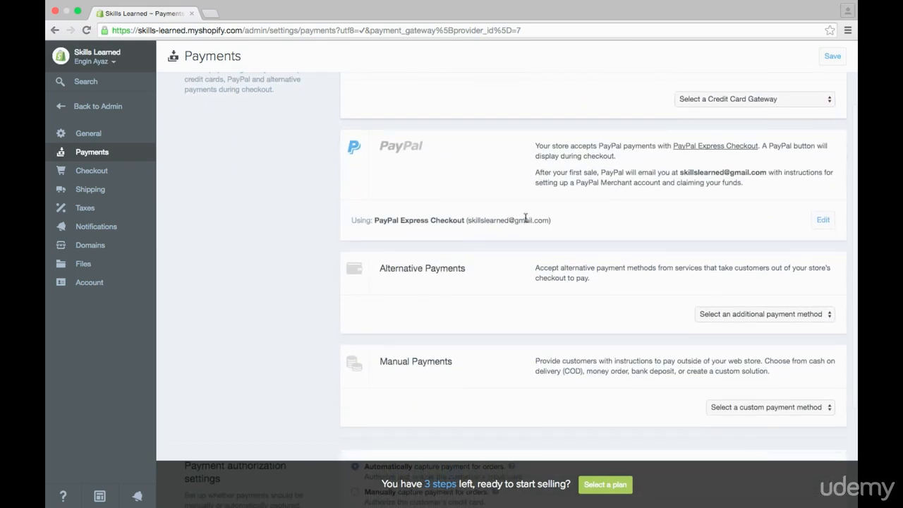
scroll(526, 218, down, 1)
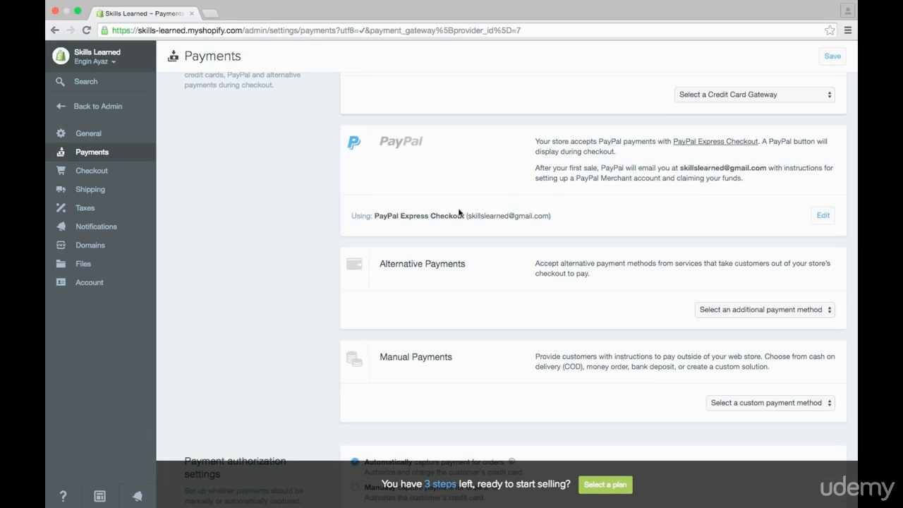
drag(470, 214, 533, 210)
click(551, 217)
click(824, 216)
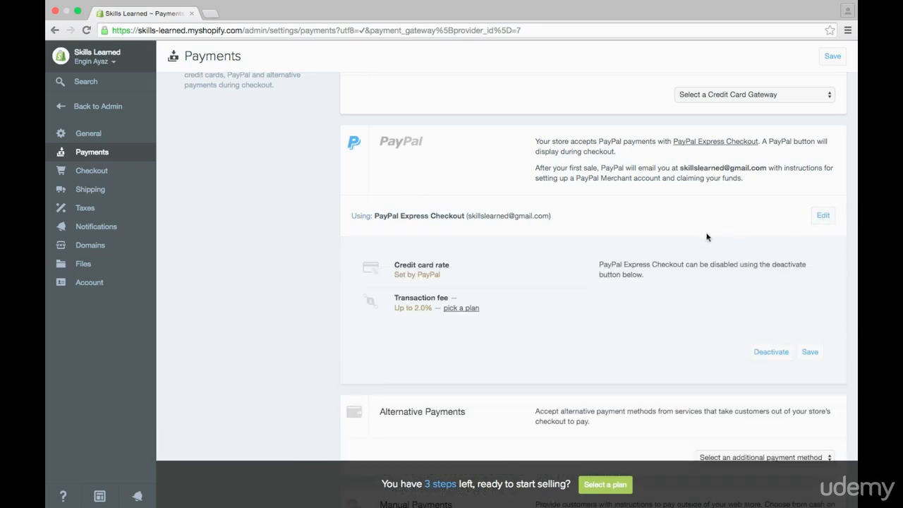
scroll(706, 238, down, 1)
click(762, 337)
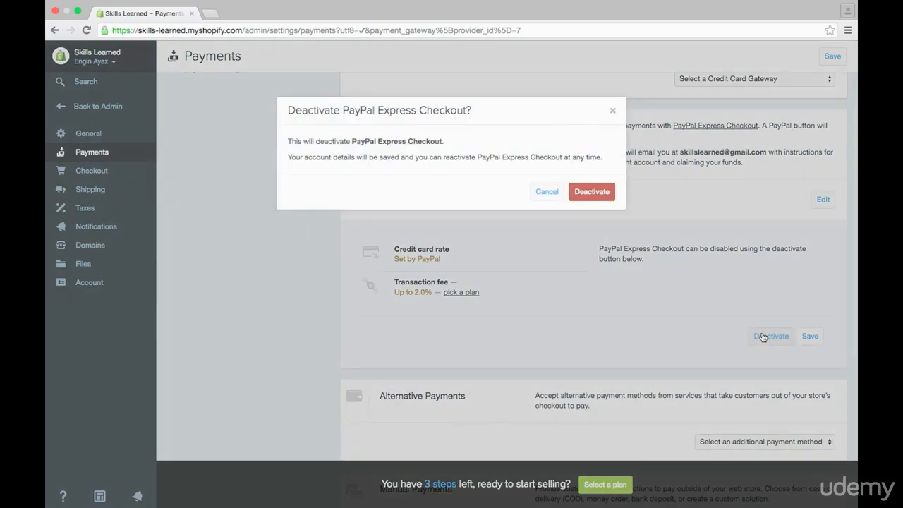
click(581, 191)
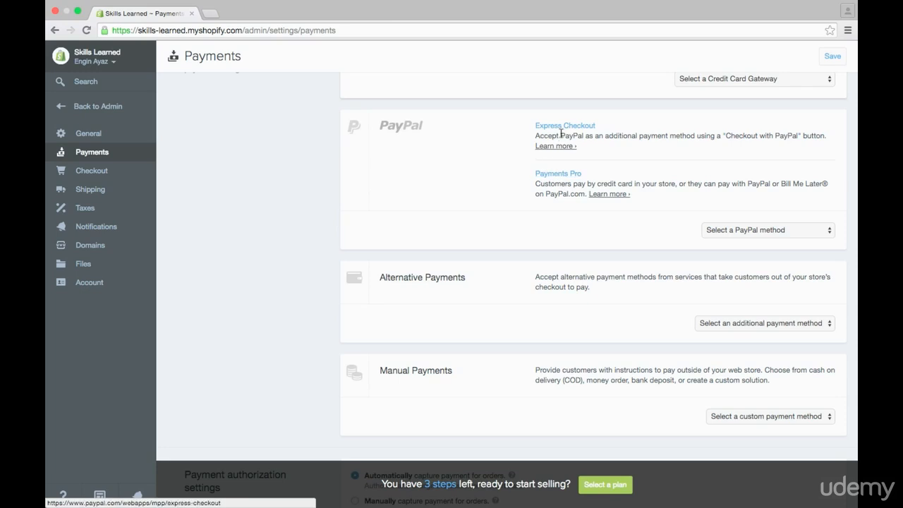
Choose PayPal Express Checkout as the PayPal method, start its activation, and return from PayPal's login page without logging in.
click(765, 230)
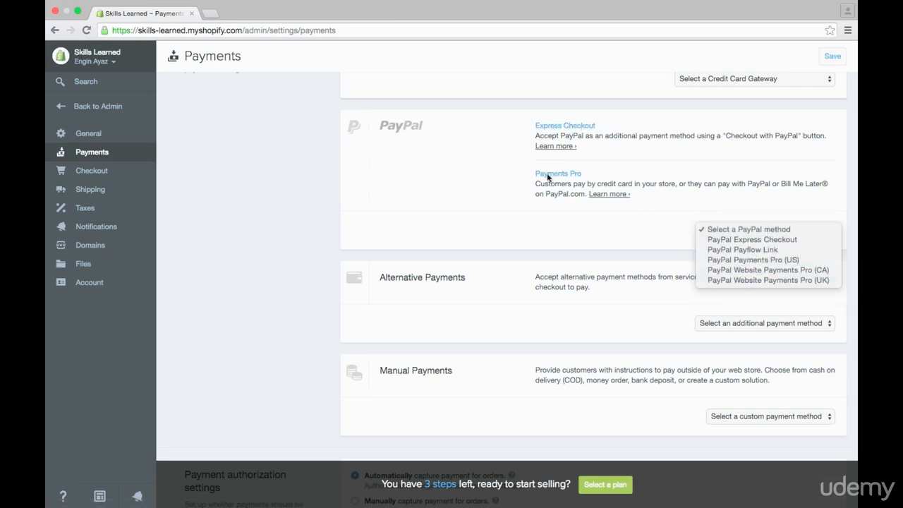
click(719, 243)
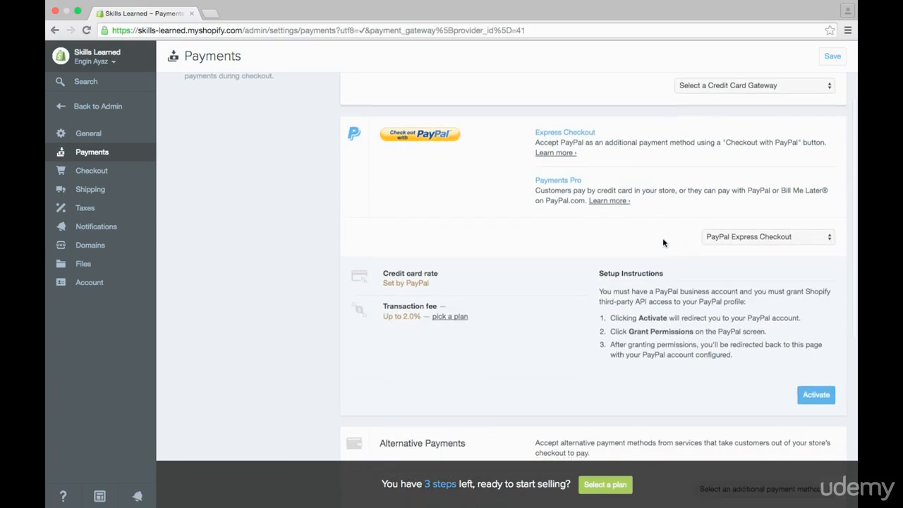
scroll(663, 242, down, 1)
click(816, 378)
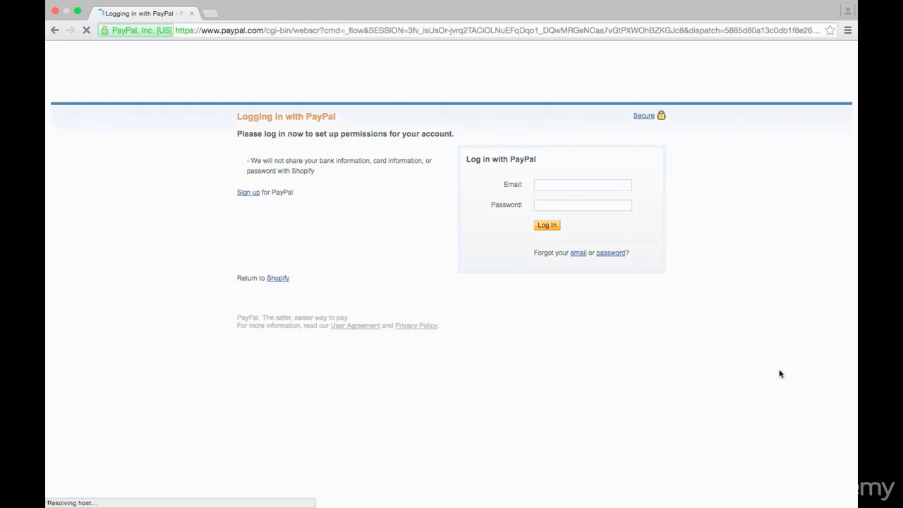
click(55, 30)
Preview BitPay as an alternative payment method and reset the additional payment method to unselected.
scroll(523, 222, down, 3)
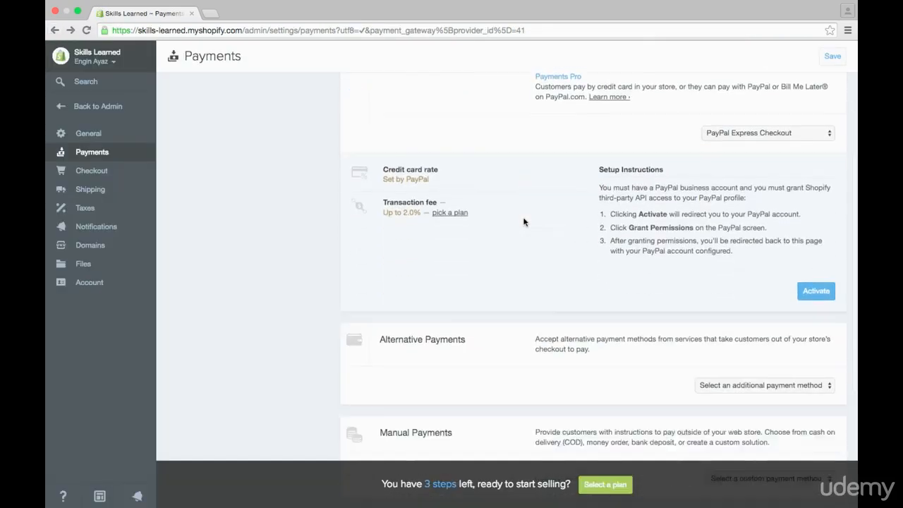
scroll(522, 222, down, 5)
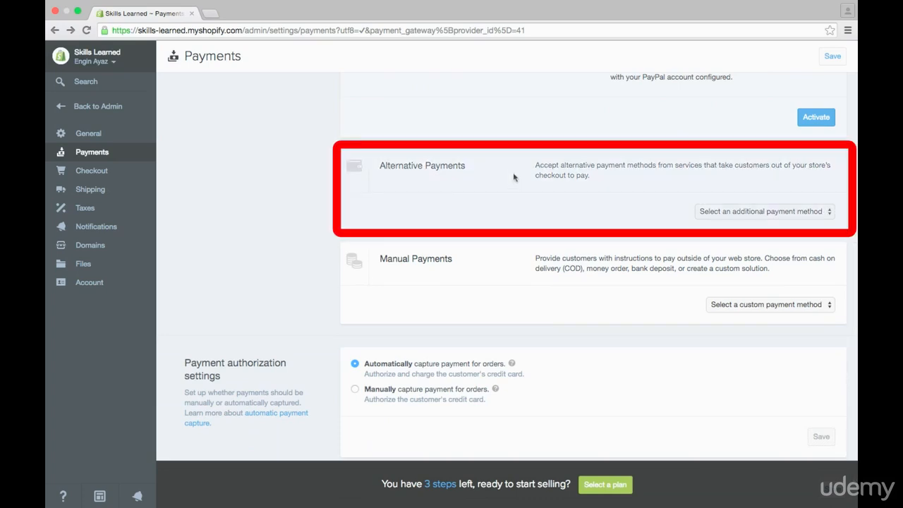
click(768, 212)
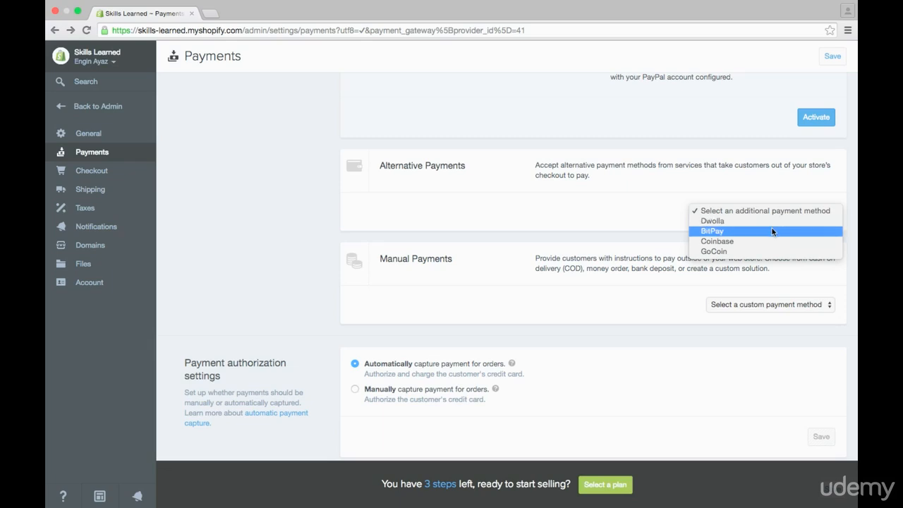
click(772, 229)
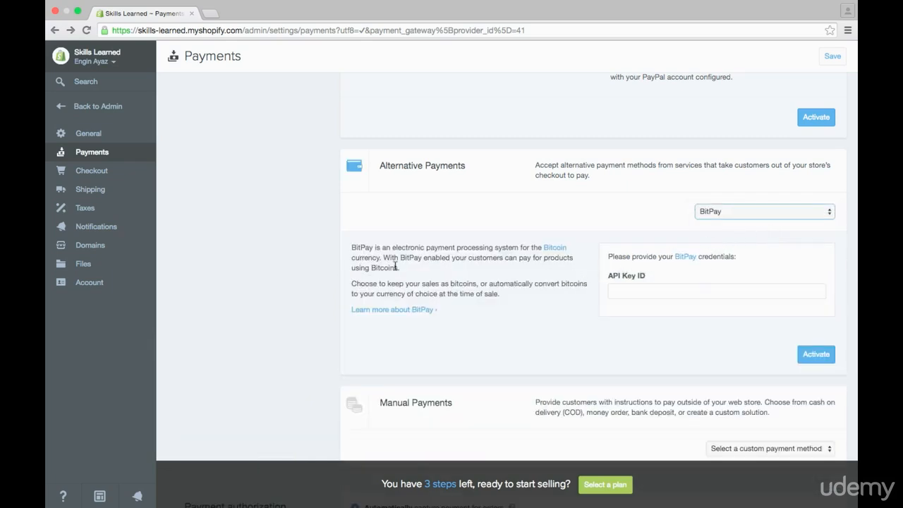
click(701, 212)
click(713, 195)
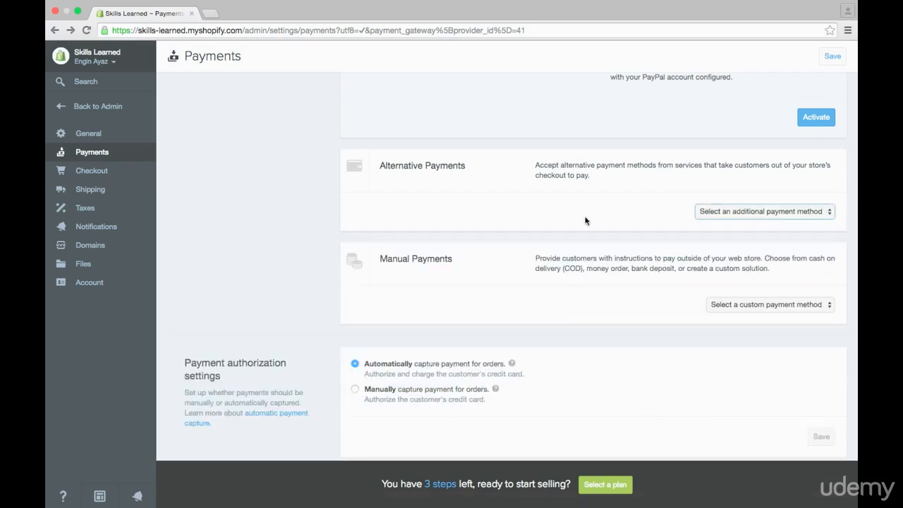
Preview Cash on Delivery (COD) as a manual payment method, checking its name and payment instructions fields, and cancel without activating it.
scroll(511, 242, down, 1)
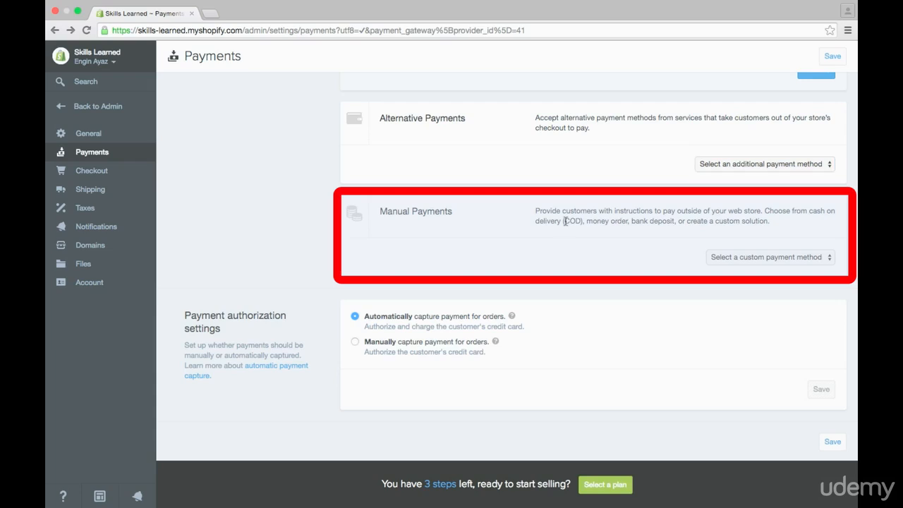
drag(564, 221, 674, 221)
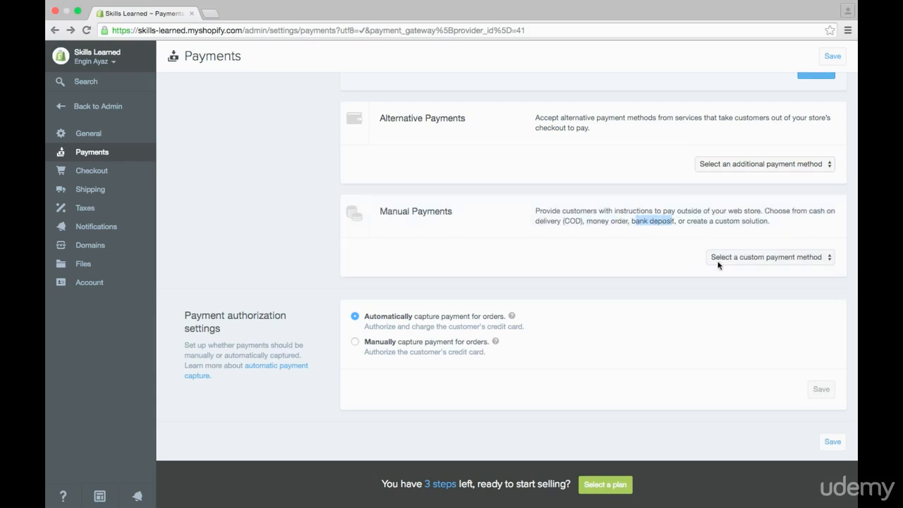
click(749, 261)
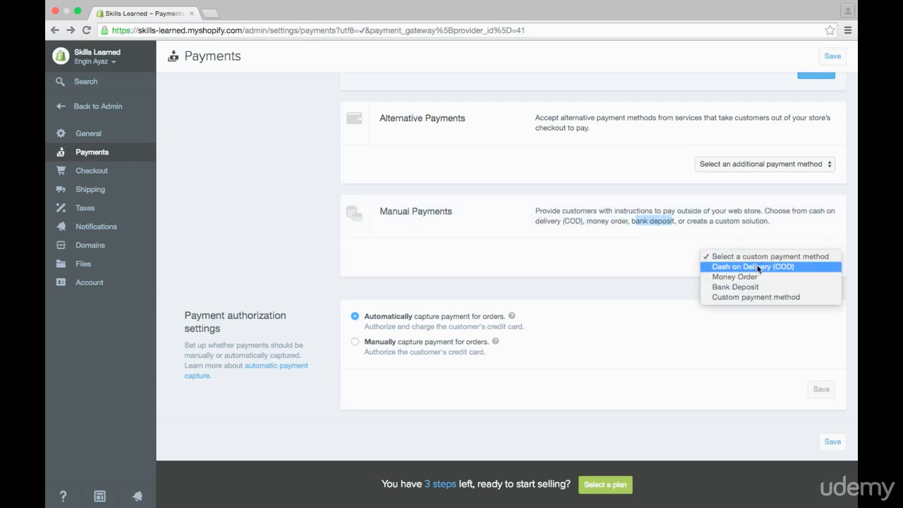
click(751, 266)
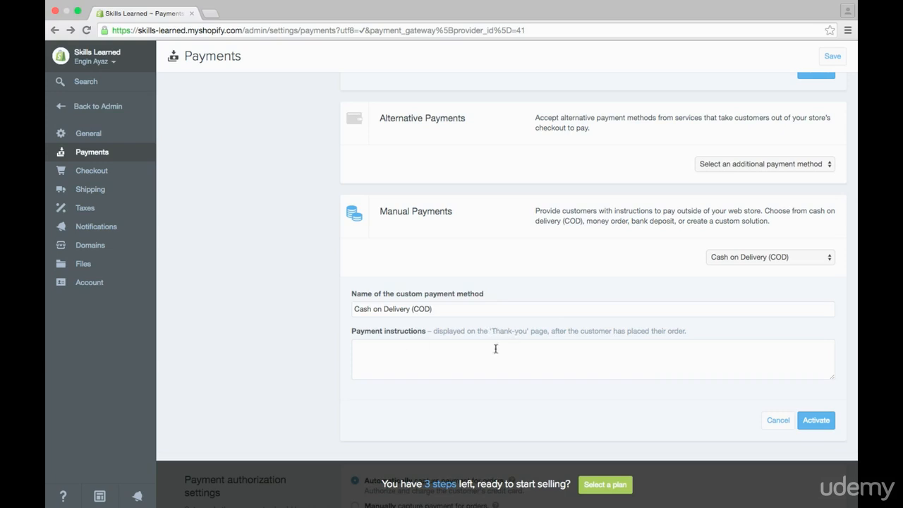
click(778, 420)
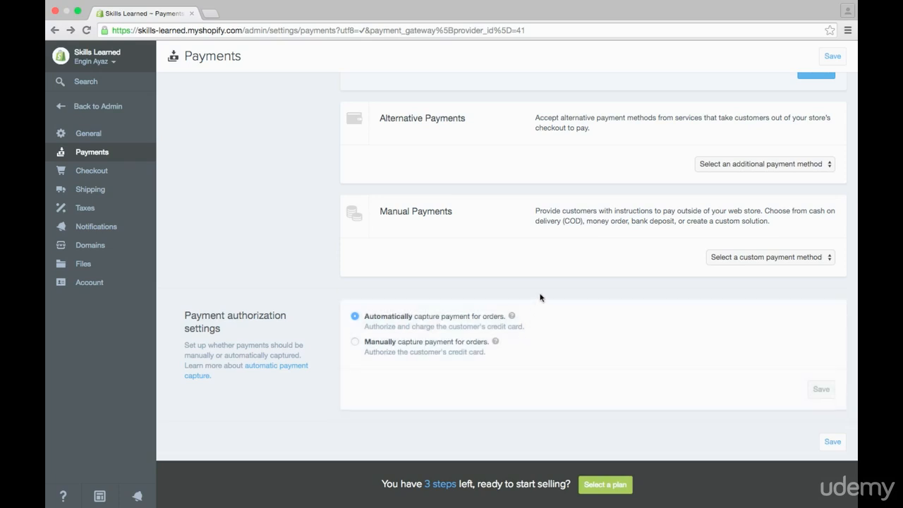
Open the Checkout settings and review the customer accounts, field settings and order processing options.
click(92, 173)
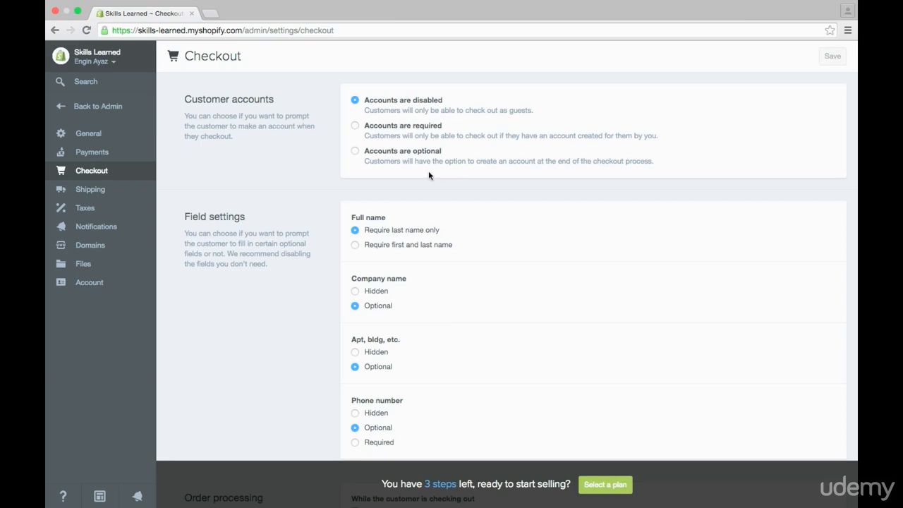
scroll(329, 183, down, 3)
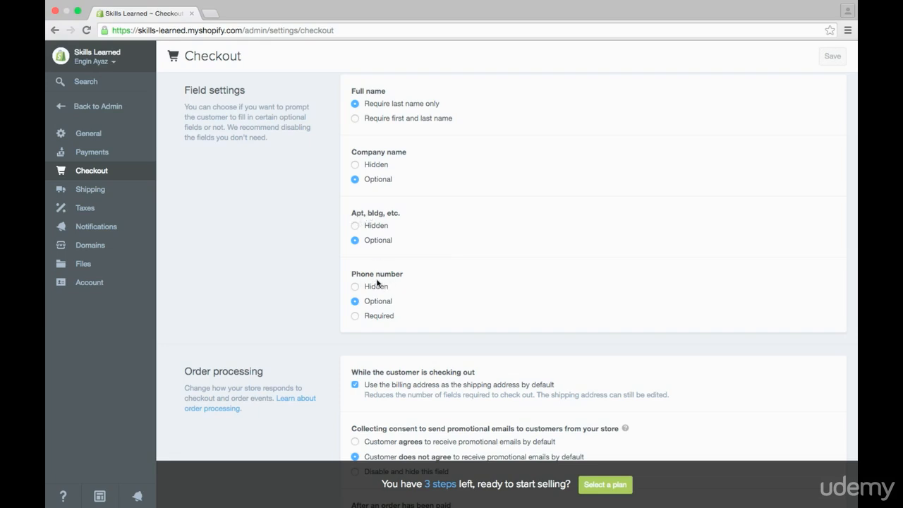
scroll(330, 283, down, 5)
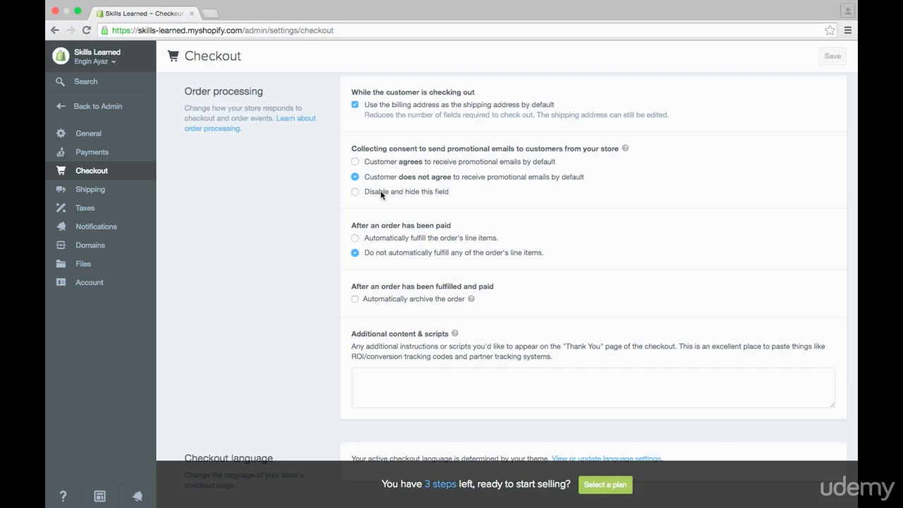
scroll(350, 224, down, 1)
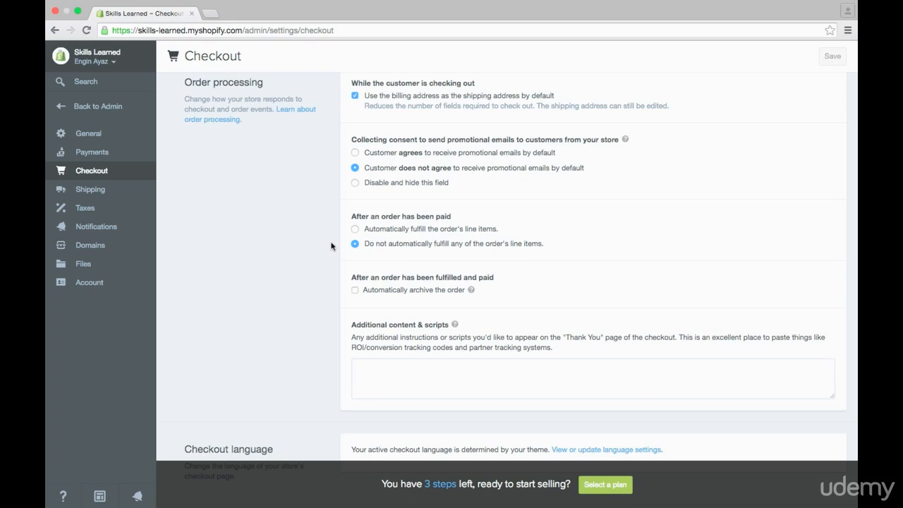
scroll(332, 245, down, 1)
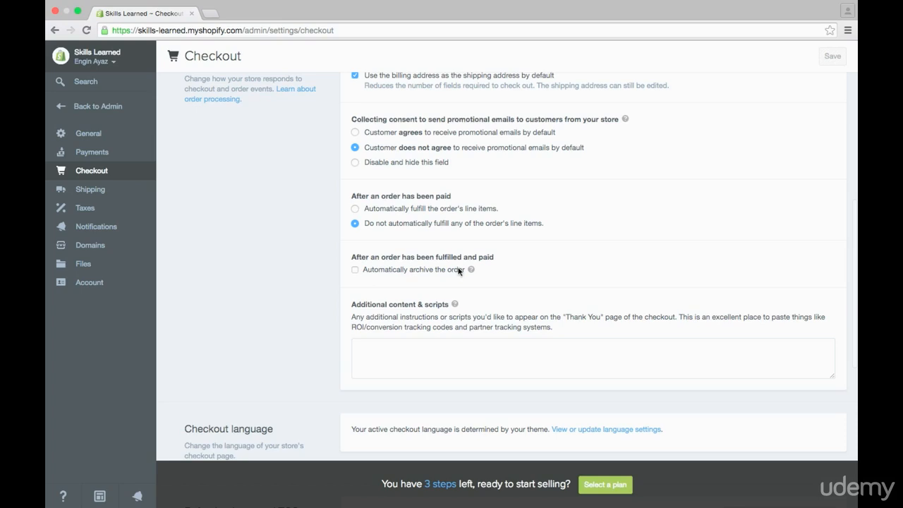
scroll(332, 266, up, 1)
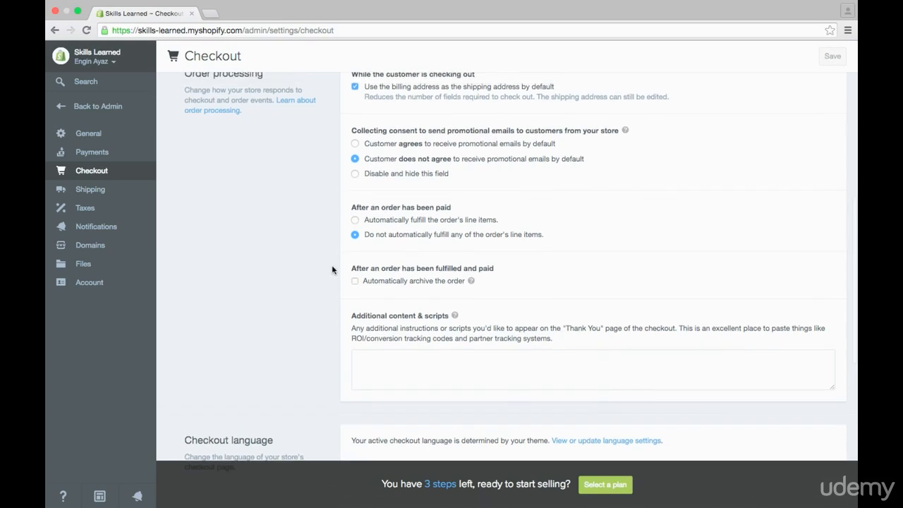
scroll(332, 272, up, 1)
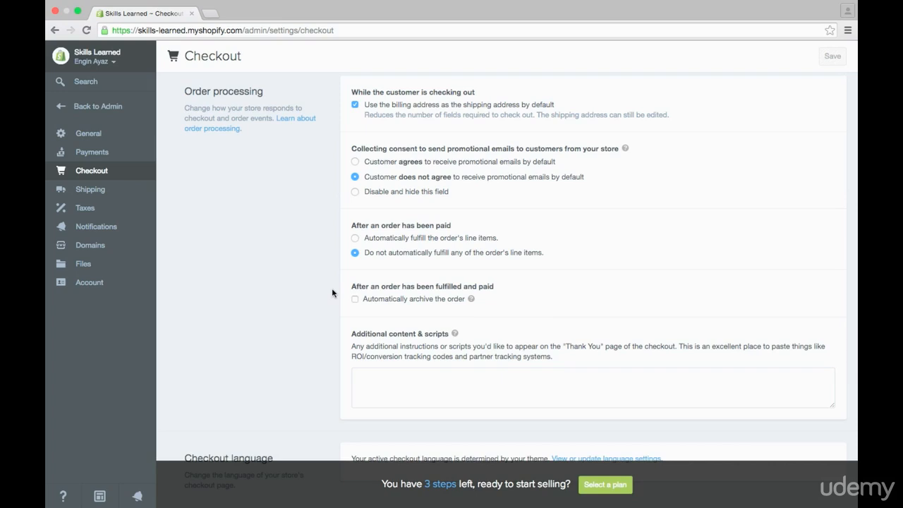
scroll(332, 292, down, 1)
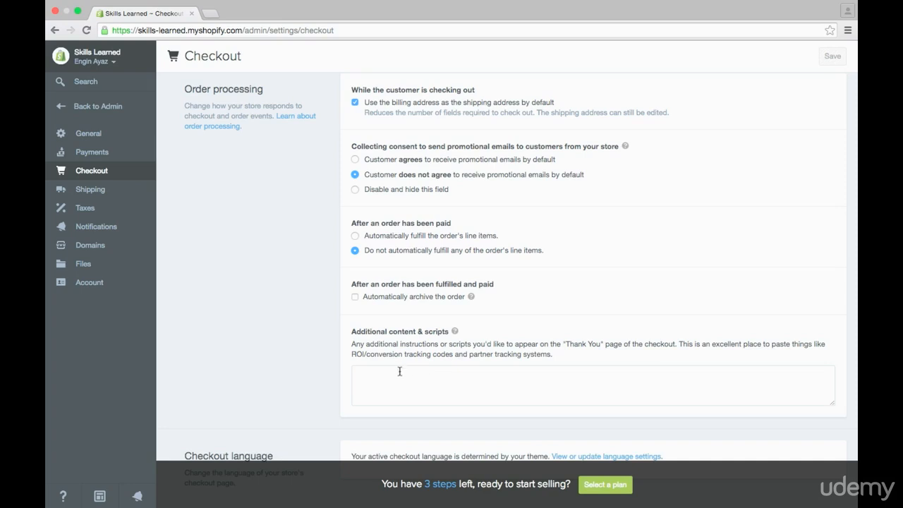
View the theme's checkout language settings in a separate browser tab, look over the language list, and close that tab.
scroll(337, 323, down, 5)
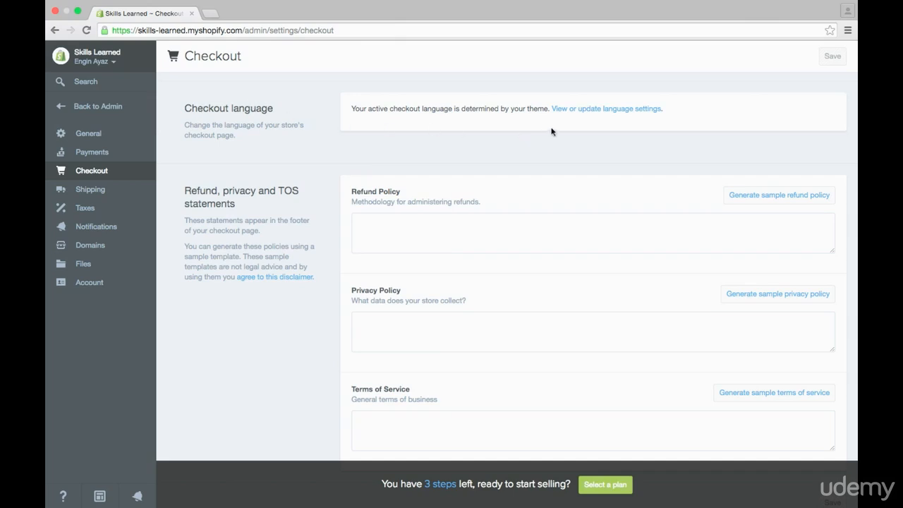
right_click(615, 112)
click(635, 111)
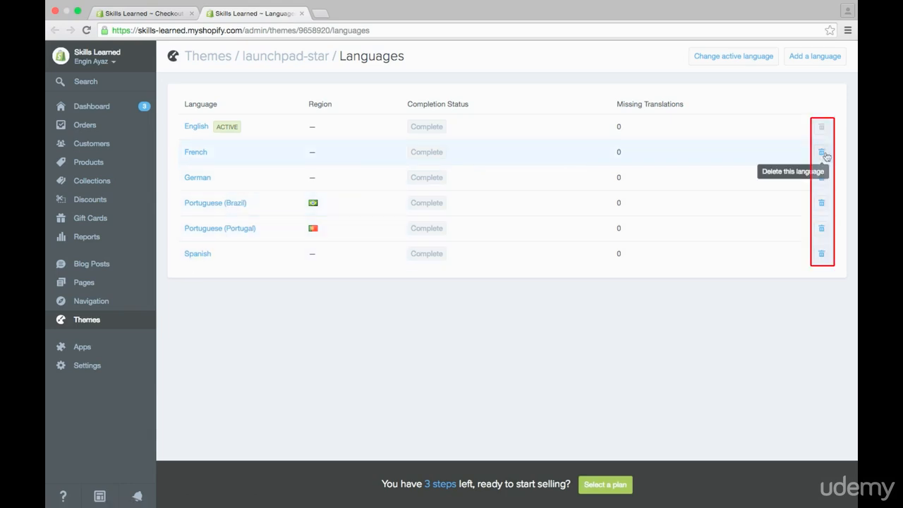
click(302, 13)
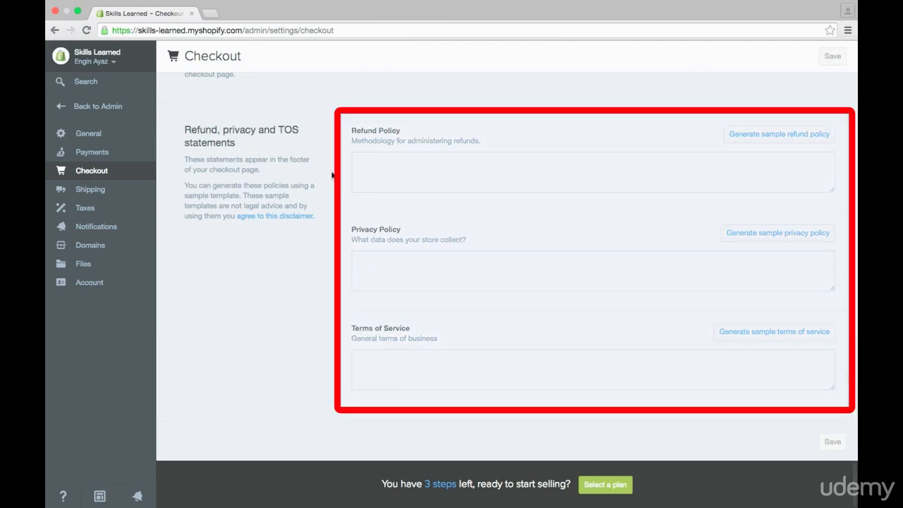
Fill the Refund Policy statement with Shopify's generated sample refund policy.
click(605, 164)
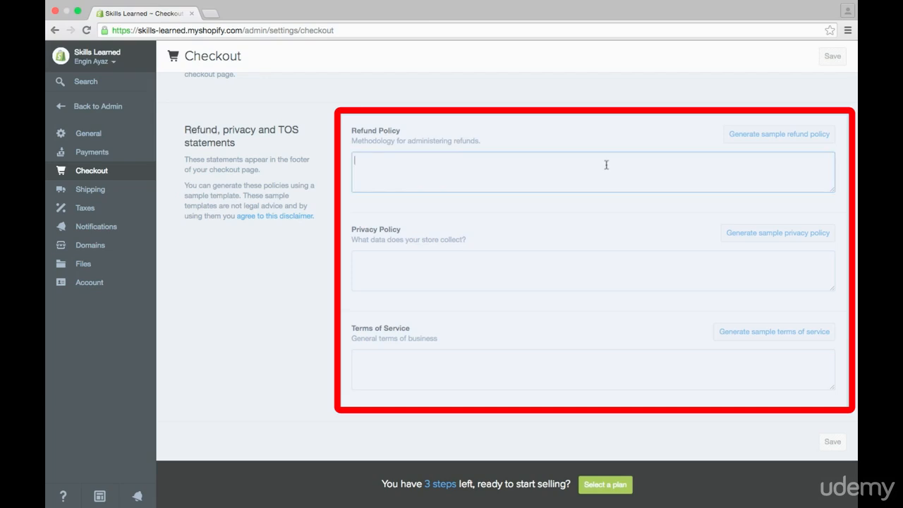
click(574, 261)
click(570, 369)
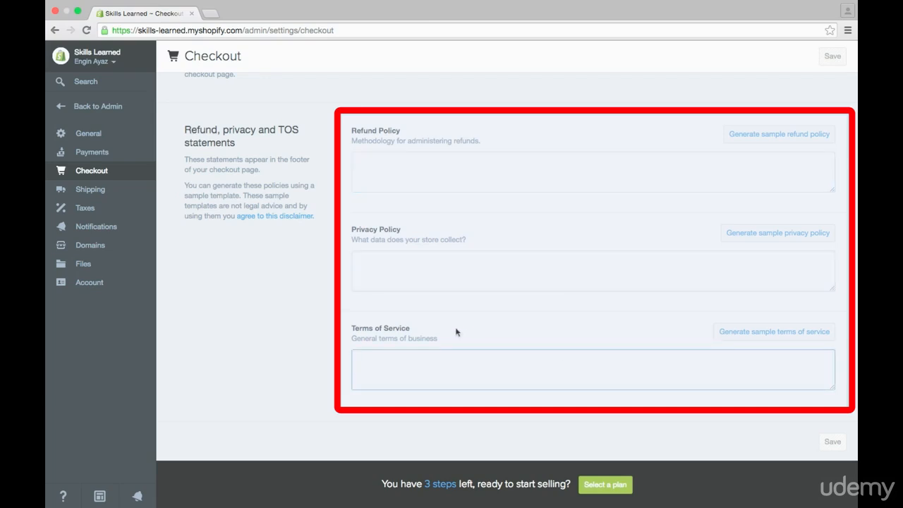
click(524, 159)
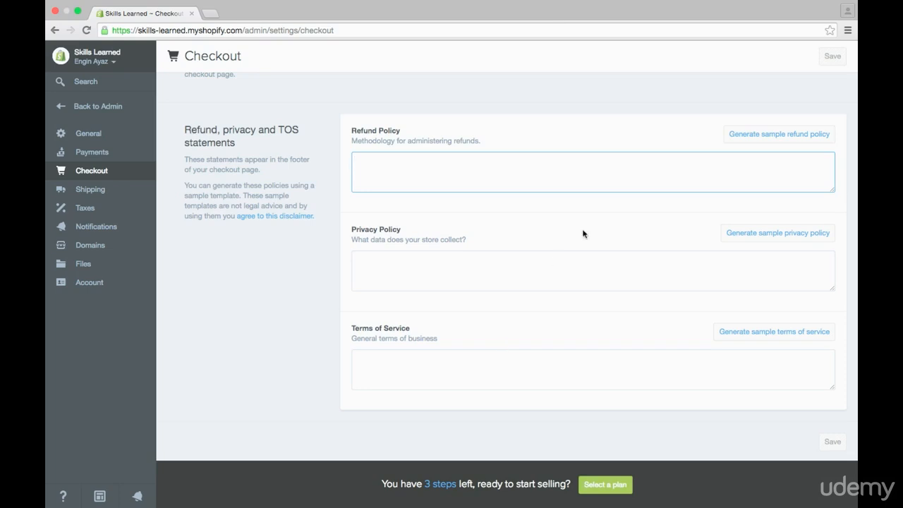
click(760, 137)
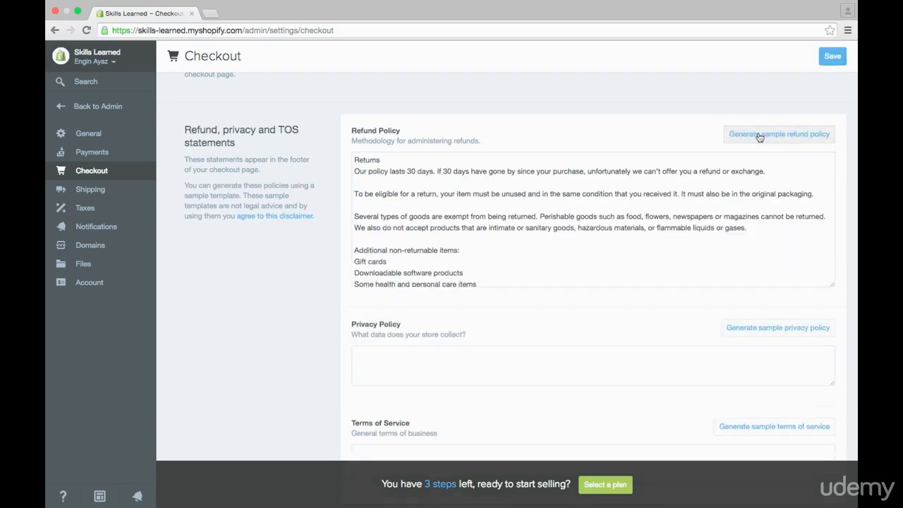
Read through the sample refund policy, examining its return period, partial refund conditions and return shipping terms.
double_click(409, 171)
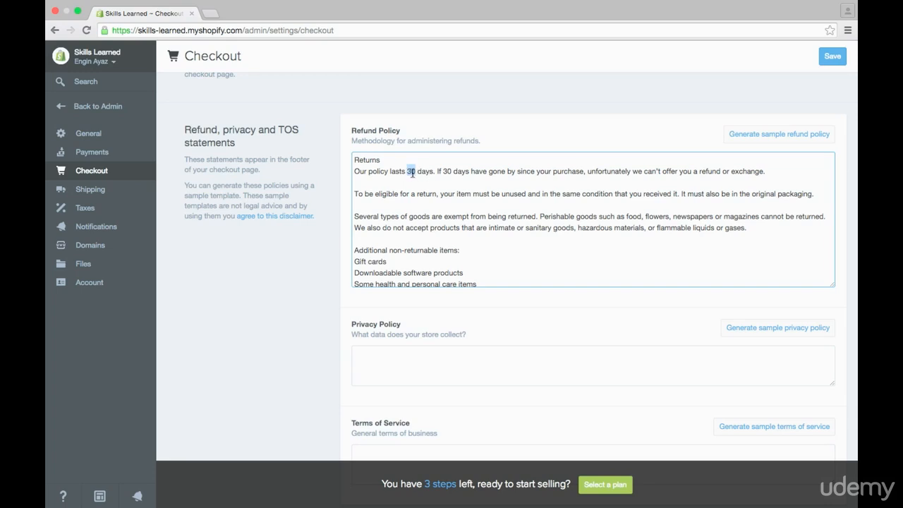
click(411, 172)
scroll(503, 241, down, 2)
drag(487, 257, 370, 224)
click(419, 232)
scroll(419, 235, down, 10)
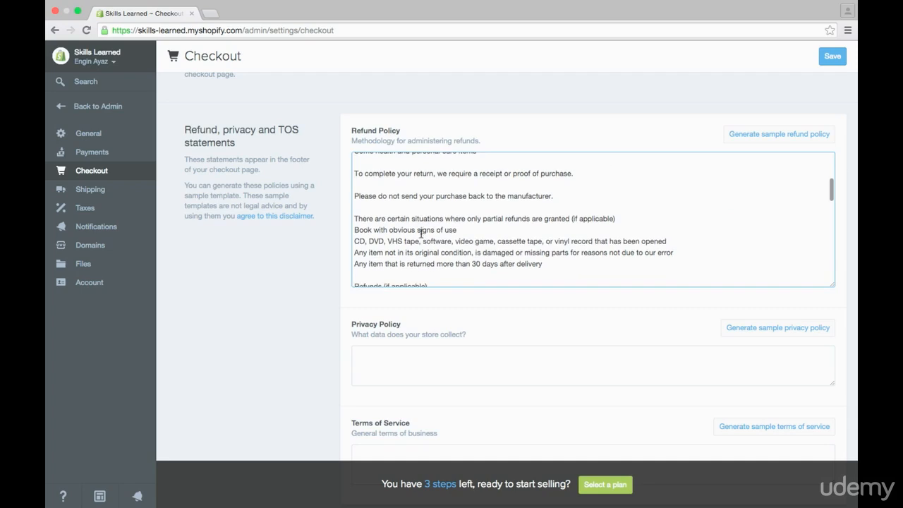
scroll(419, 238, down, 5)
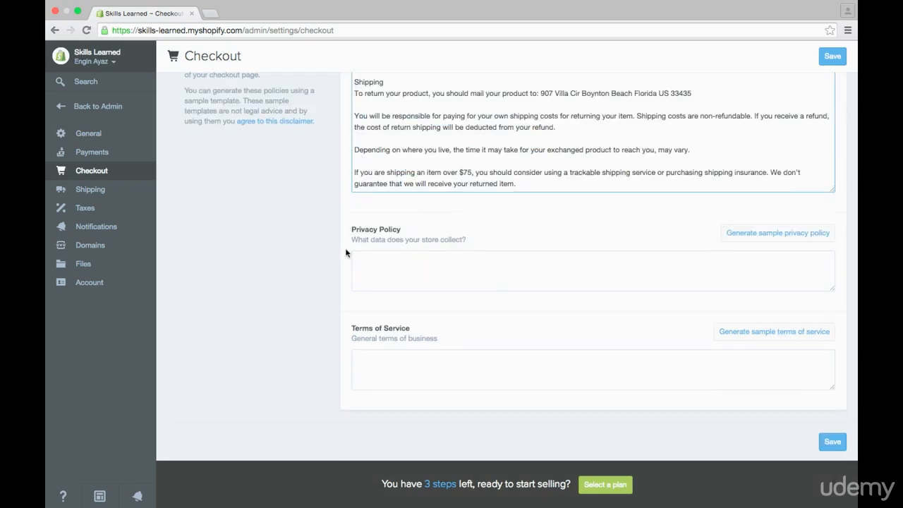